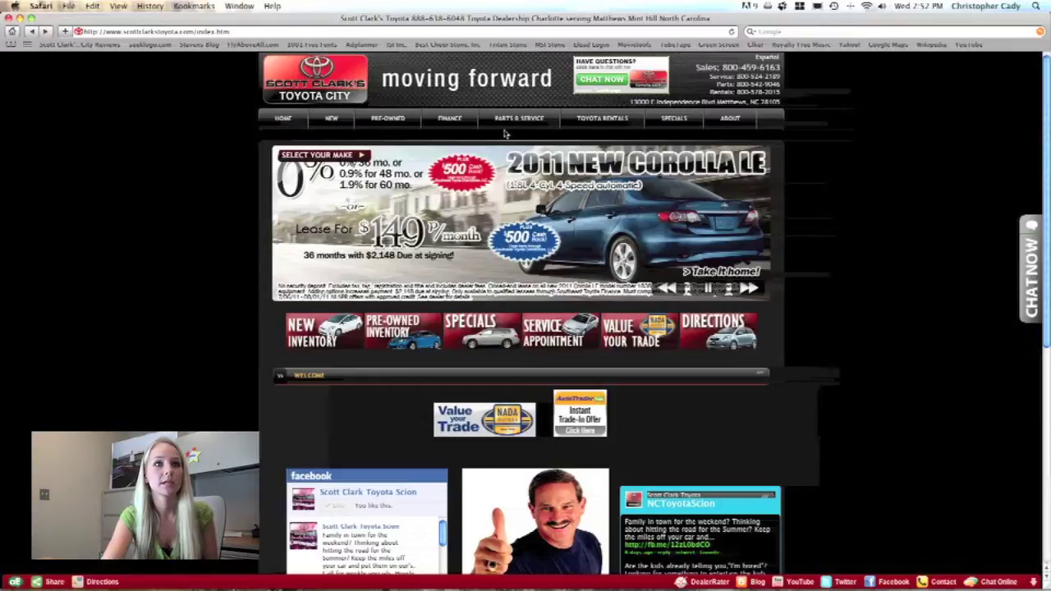
# Step: Open the Service Appointment page from PARTS & SERVICE as a new customer
pyautogui.moveTo(503, 131)
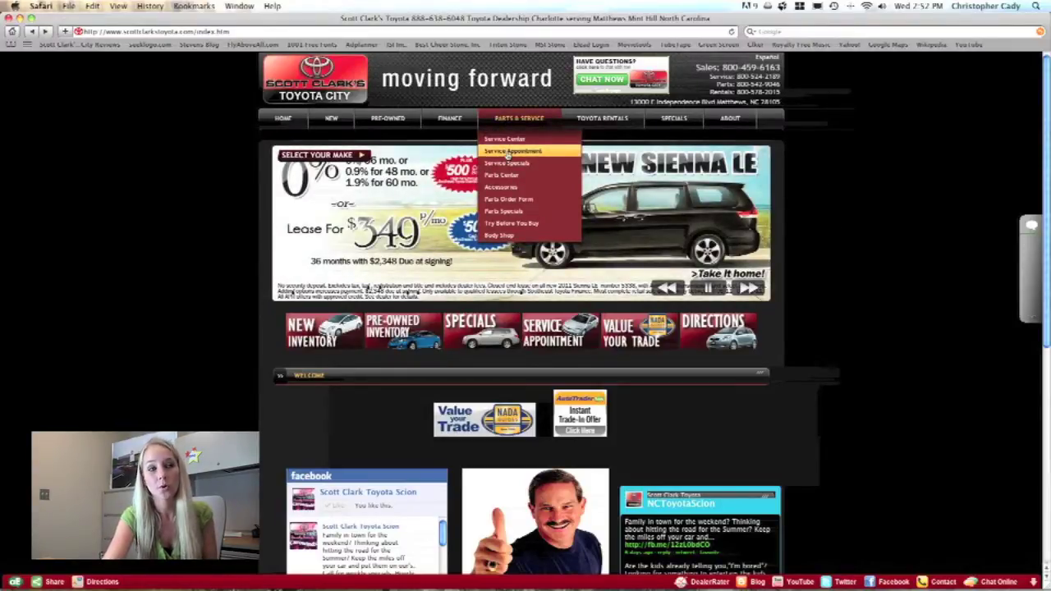
pyautogui.click(506, 153)
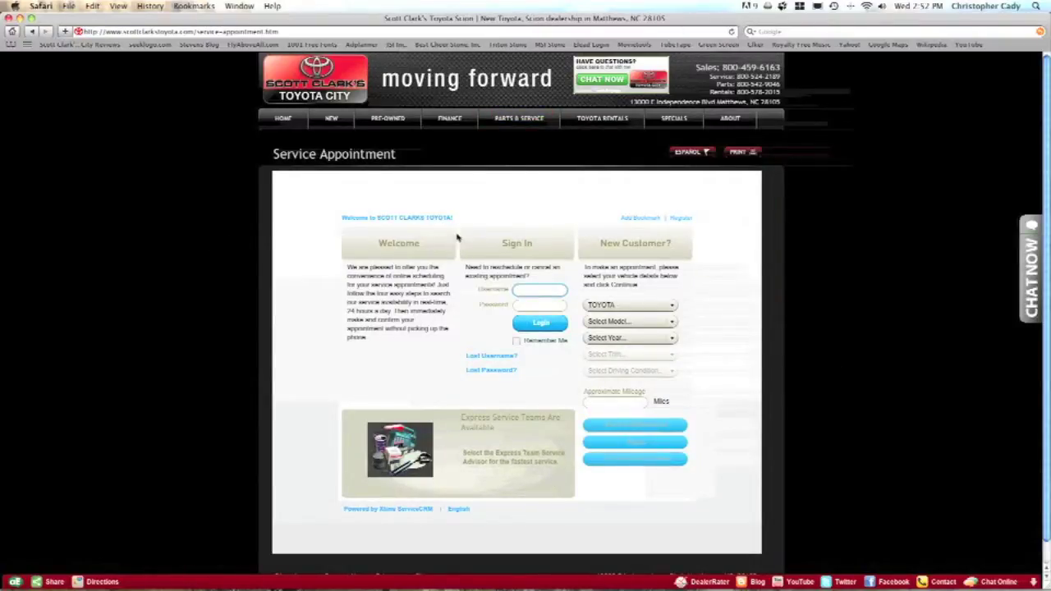
pyautogui.click(538, 292)
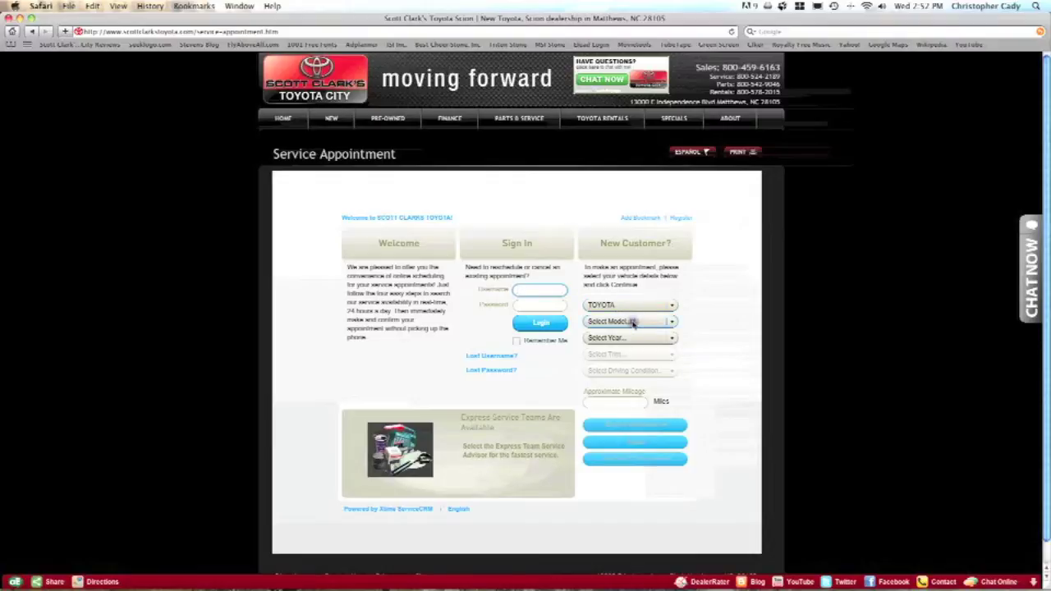
# Step: Choose RAV4 as the vehicle model and 2007 as the model year
pyautogui.click(637, 322)
pyautogui.click(674, 383)
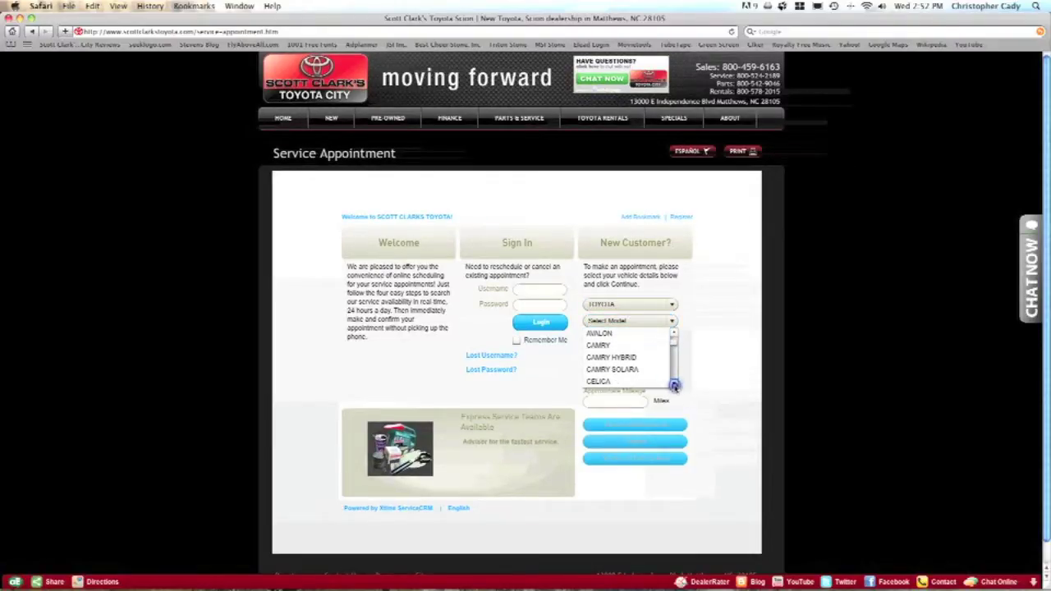
pyautogui.moveTo(674, 384); pyautogui.dragTo(672, 382)
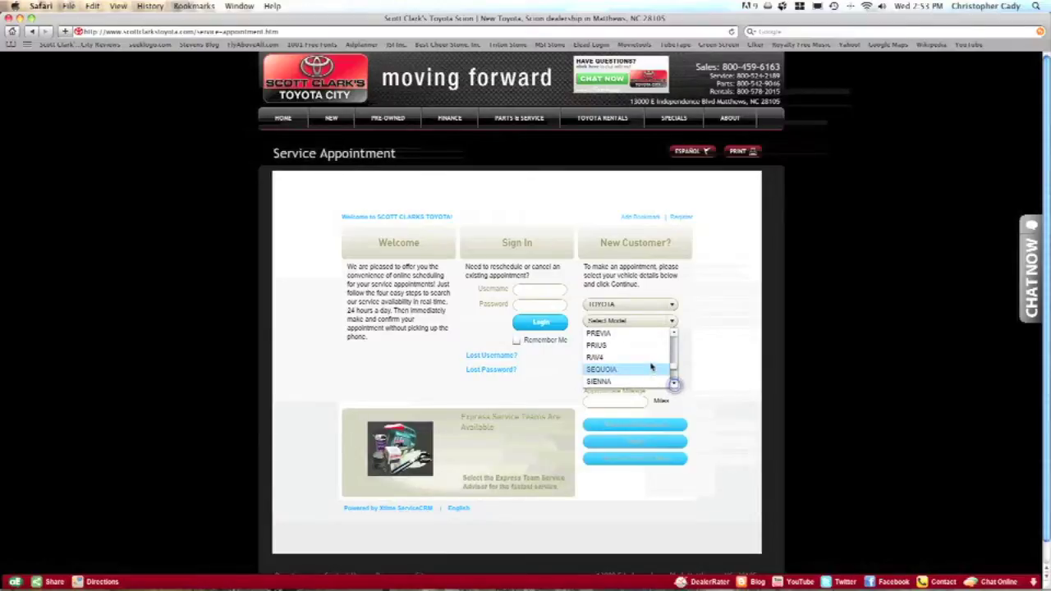
pyautogui.click(651, 362)
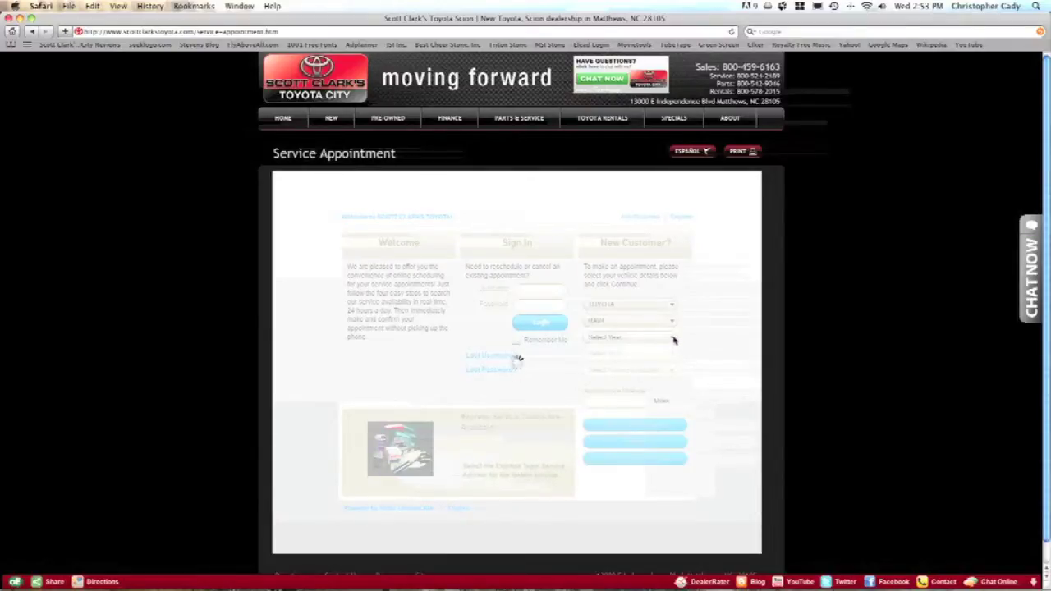
pyautogui.click(674, 340)
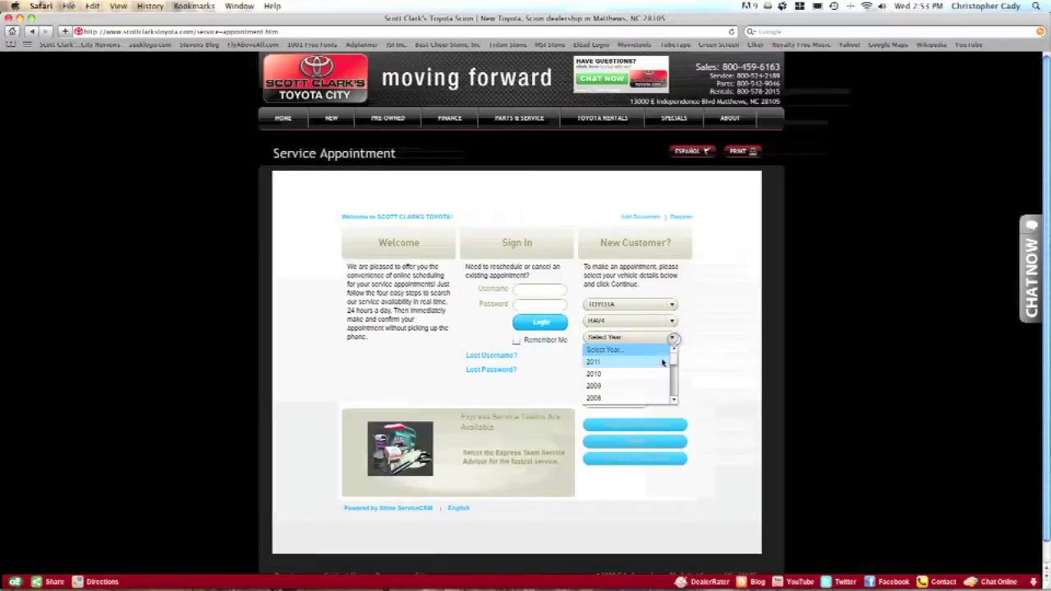
pyautogui.moveTo(674, 402); pyautogui.dragTo(675, 402)
pyautogui.click(657, 361)
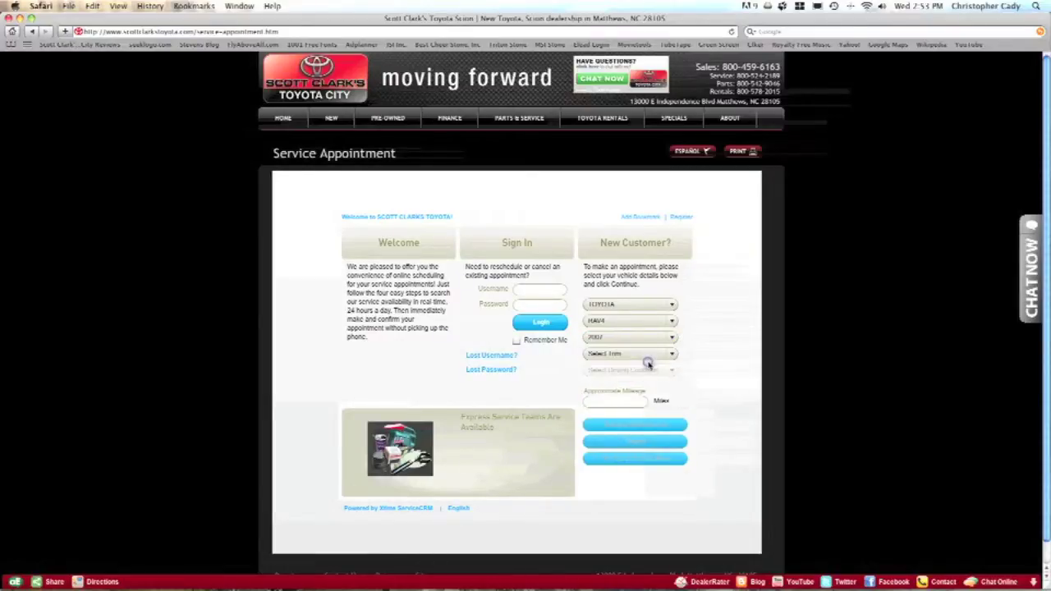
# Step: Set the trim to 4, 2.4L FWD and the driving condition to Normal
pyautogui.click(671, 354)
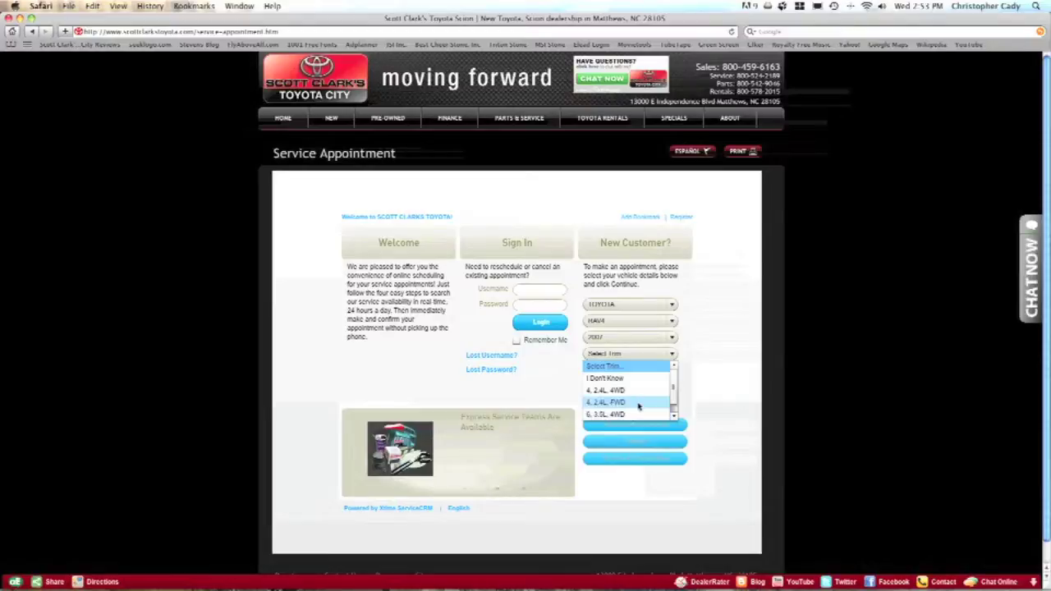
pyautogui.click(637, 402)
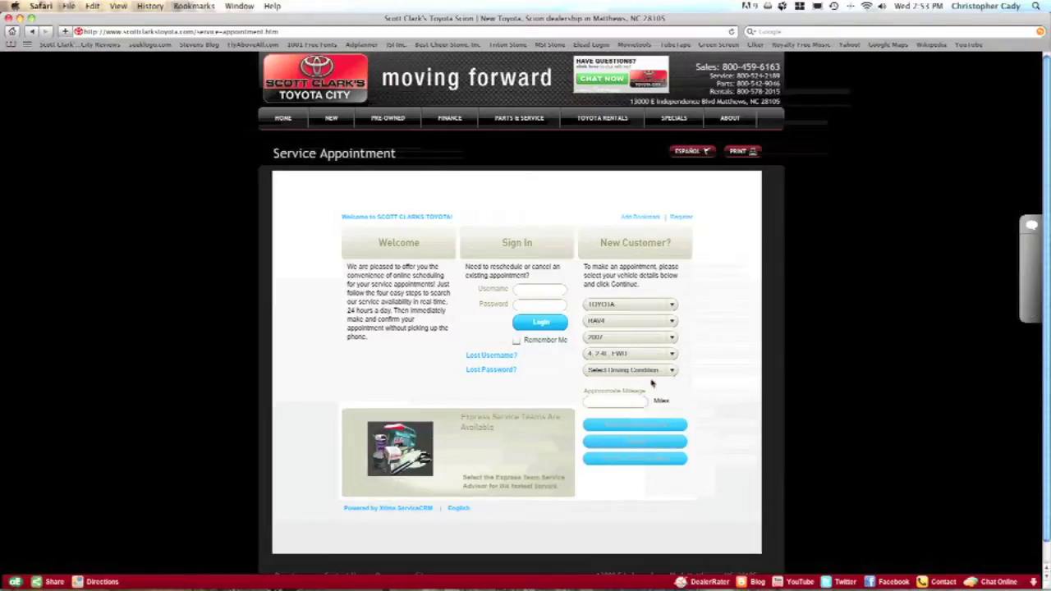
pyautogui.click(670, 371)
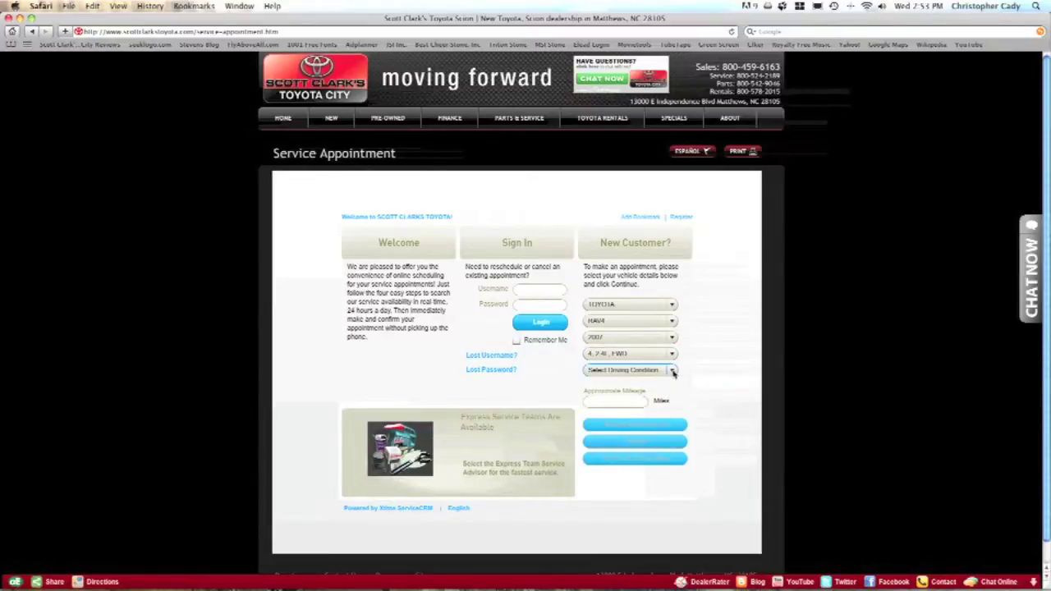
pyautogui.click(671, 374)
pyautogui.click(672, 373)
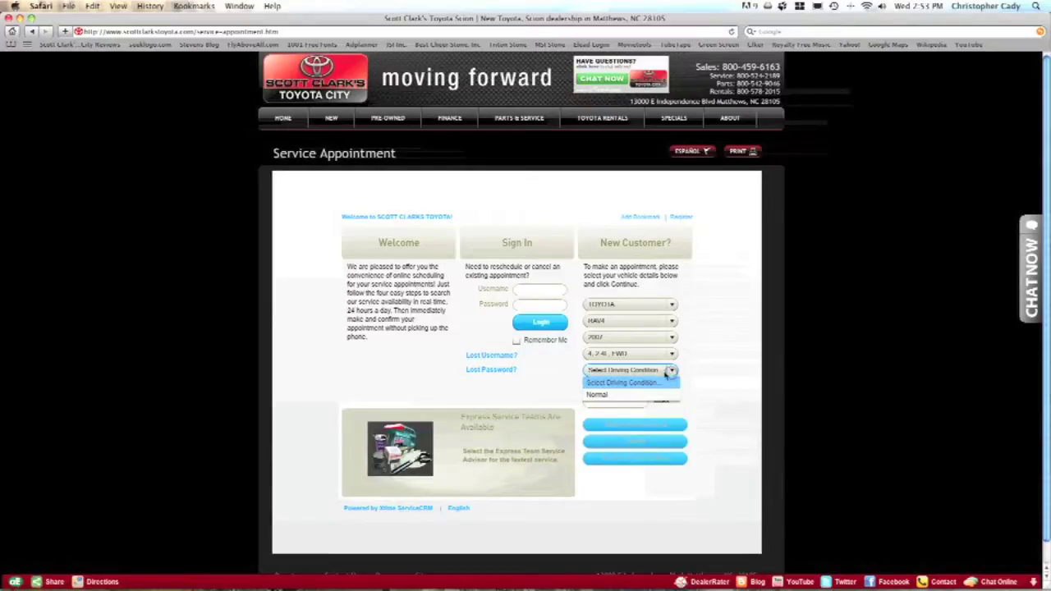
pyautogui.click(598, 395)
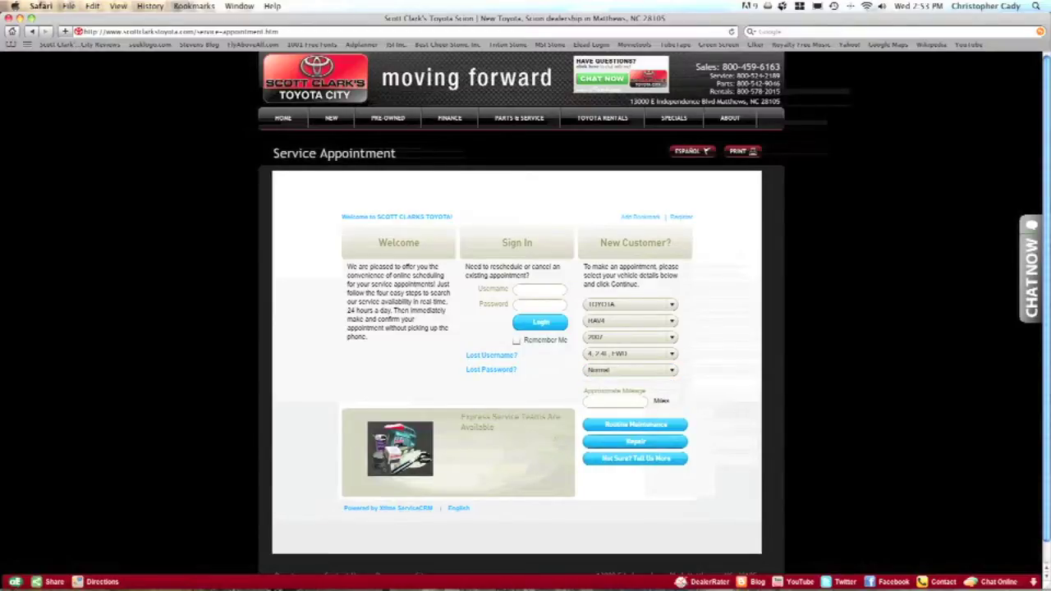
# Step: Enter 97000 as the approximate mileage and request Routine Maintenance options
pyautogui.click(616, 401)
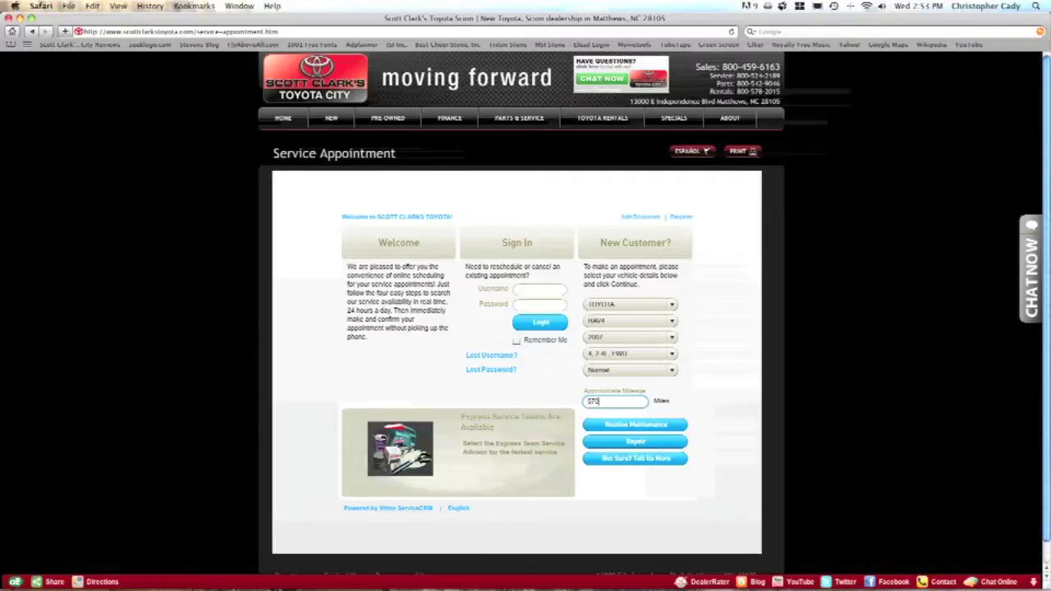
pyautogui.write('00')
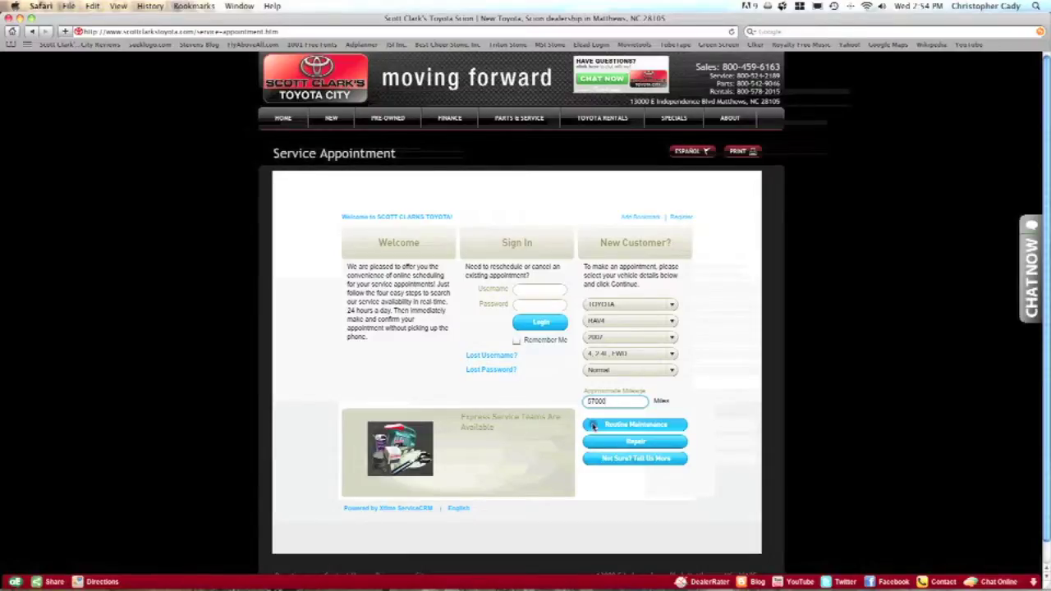
pyautogui.click(593, 426)
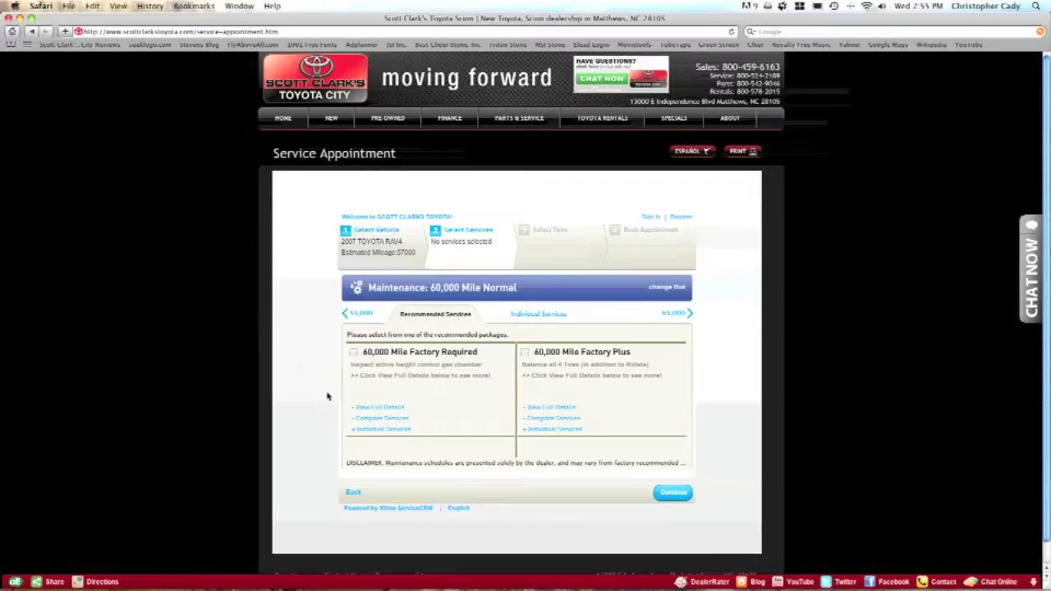
# Step: Review the 60,000 Mile Factory Required package details and select that package
pyautogui.click(364, 408)
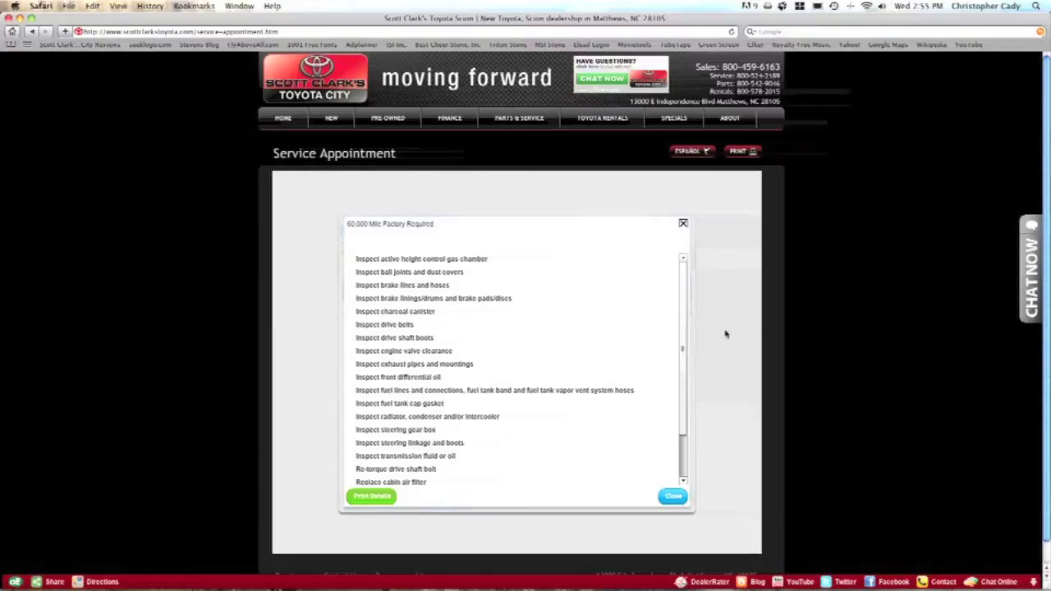
pyautogui.click(683, 225)
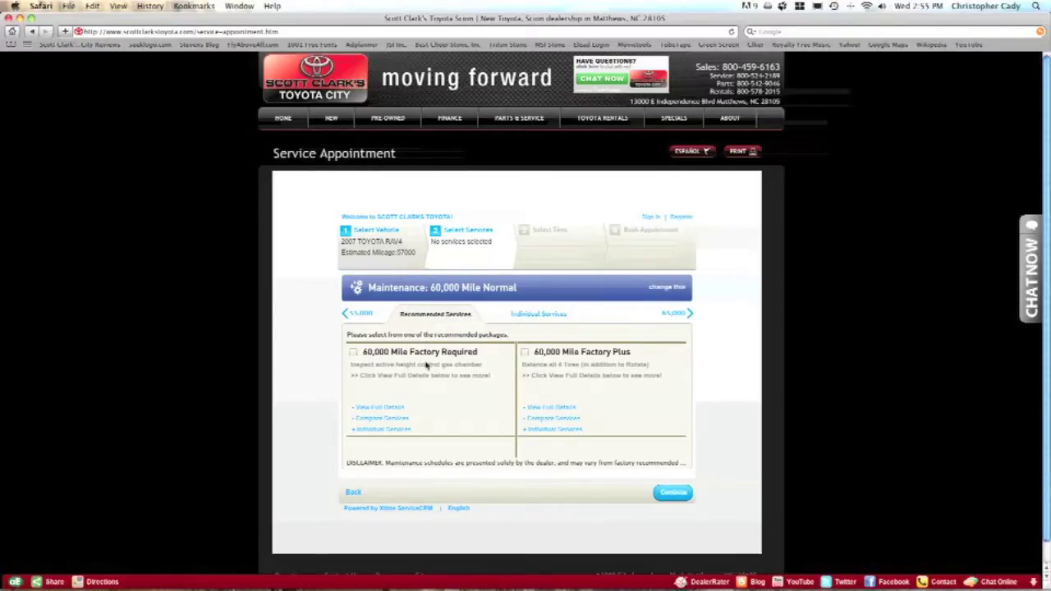
pyautogui.click(353, 354)
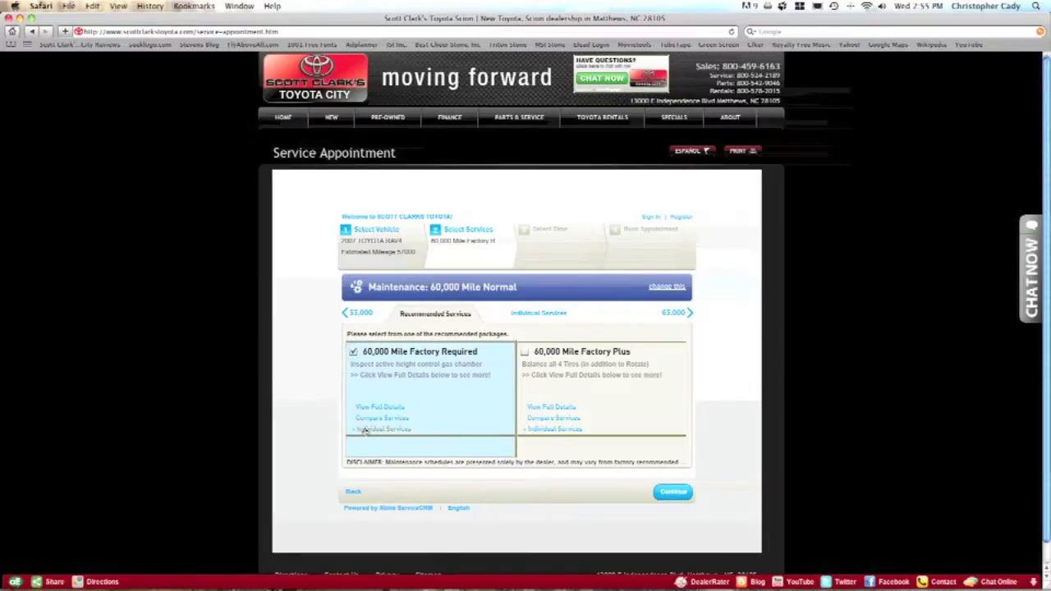
# Step: Add the NORTH CAROLINA STATE INSPECTION individual service and continue
pyautogui.click(365, 430)
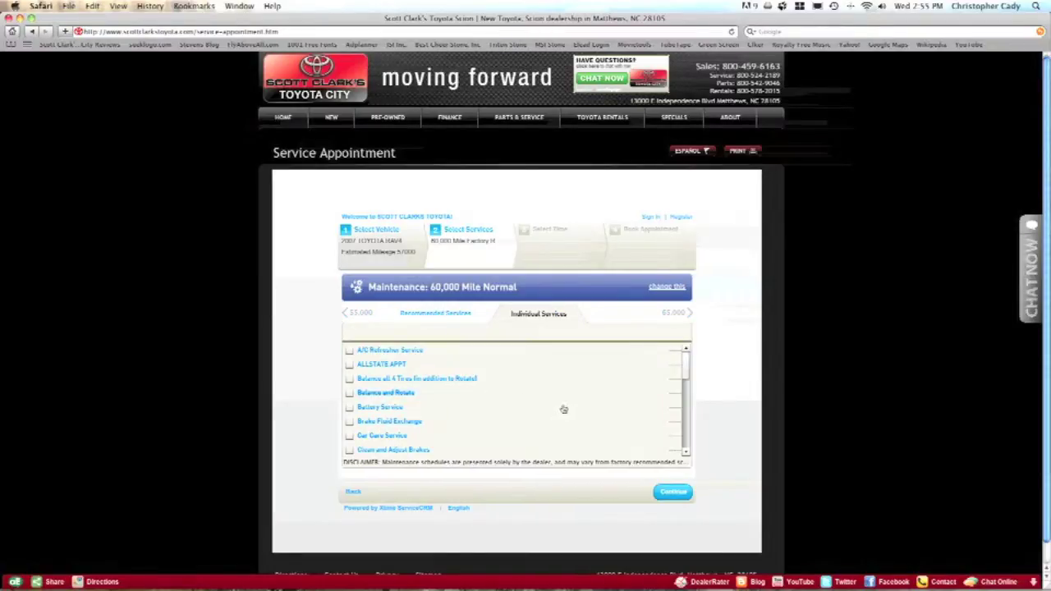
pyautogui.click(686, 452)
pyautogui.click(687, 454)
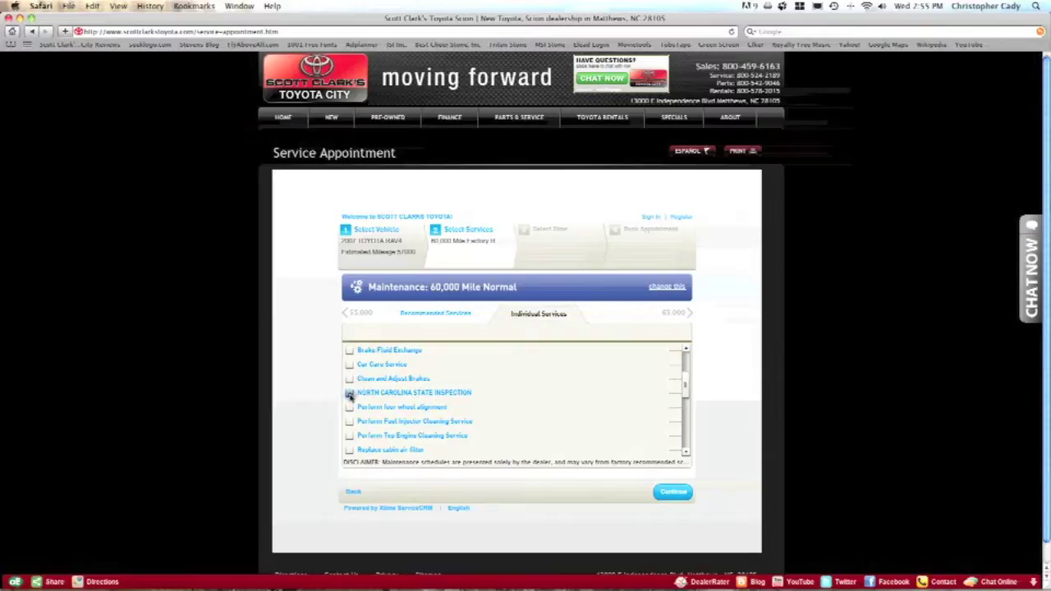
pyautogui.click(350, 393)
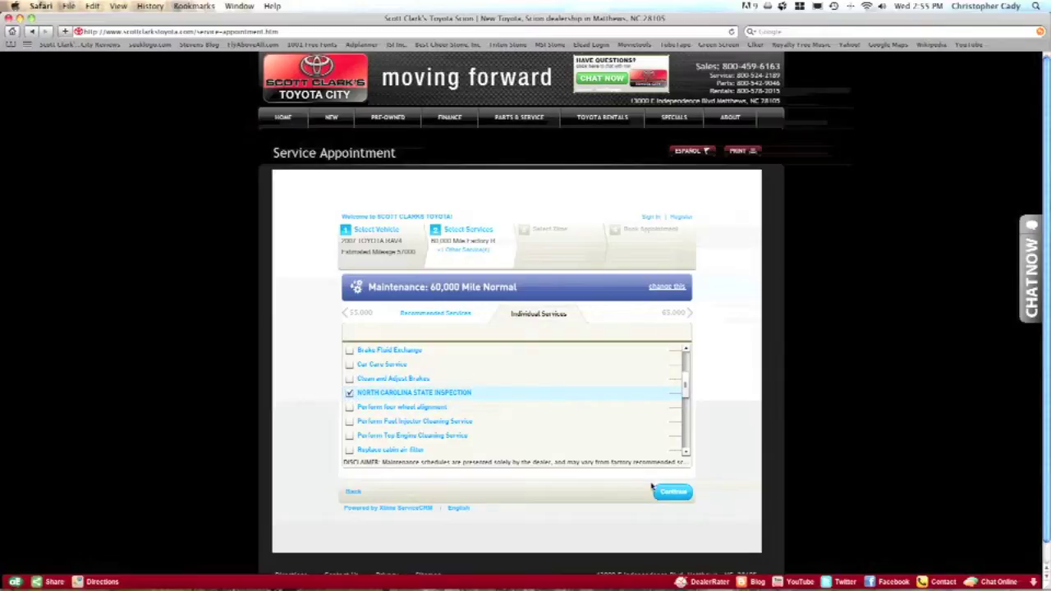
pyautogui.click(675, 493)
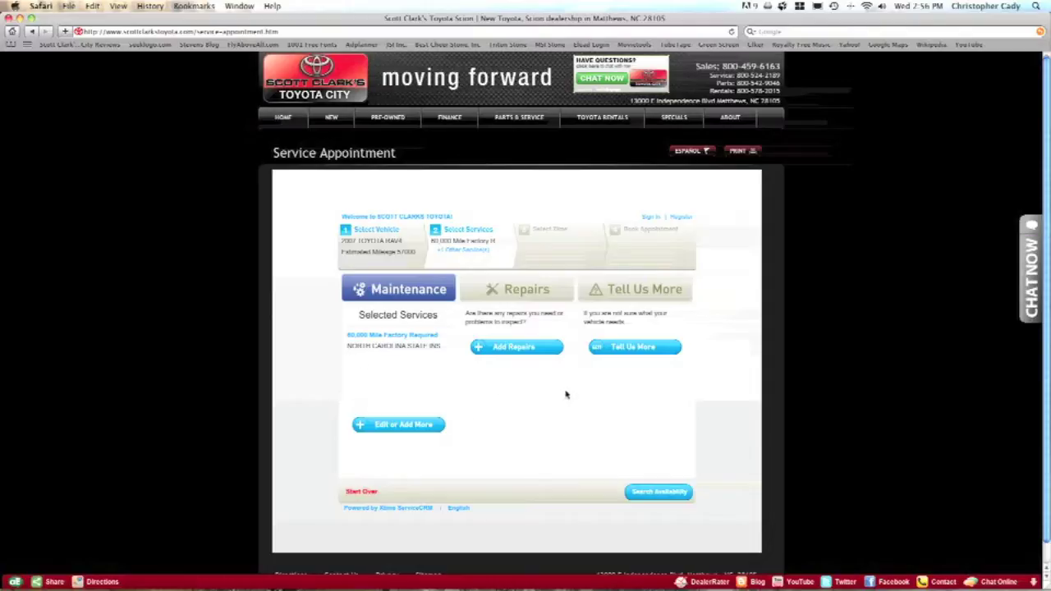
# Step: Search appointment availability for the selected services
pyautogui.click(652, 495)
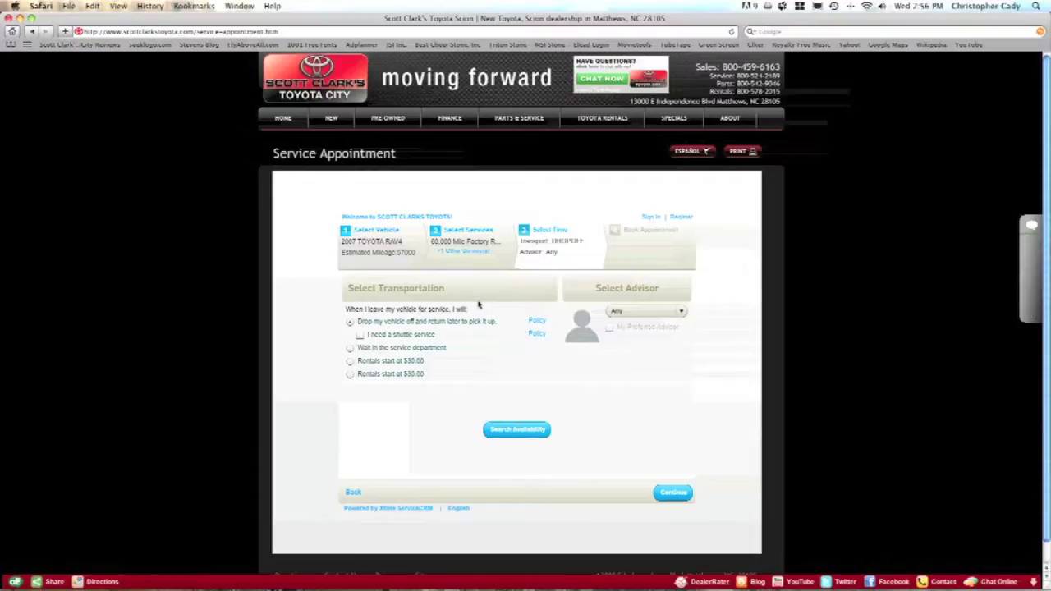
# Step: Choose waiting in the service department, keep advisor Any, and search available times
pyautogui.click(350, 348)
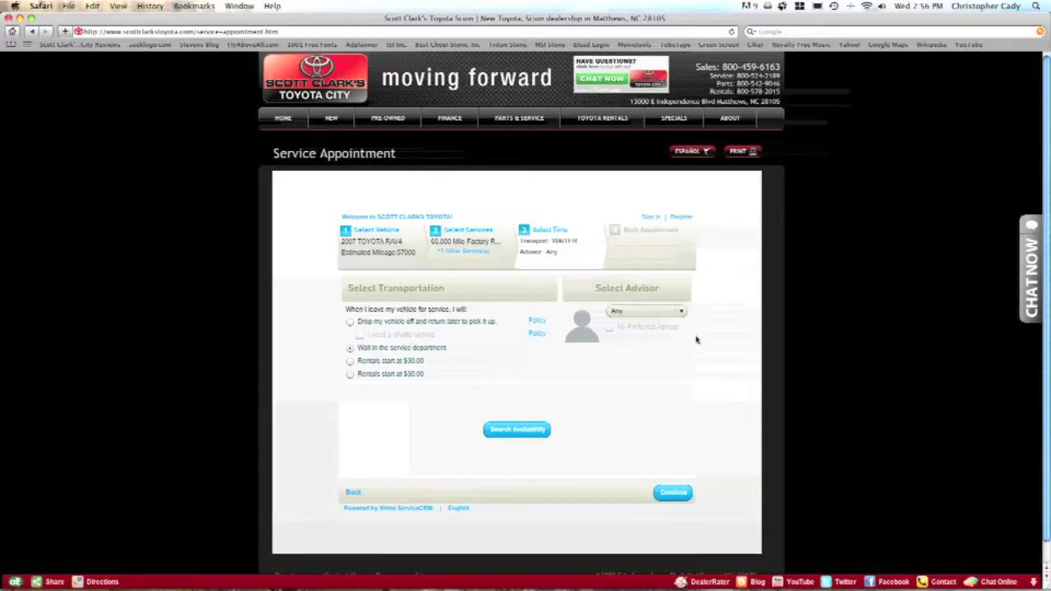
pyautogui.click(682, 313)
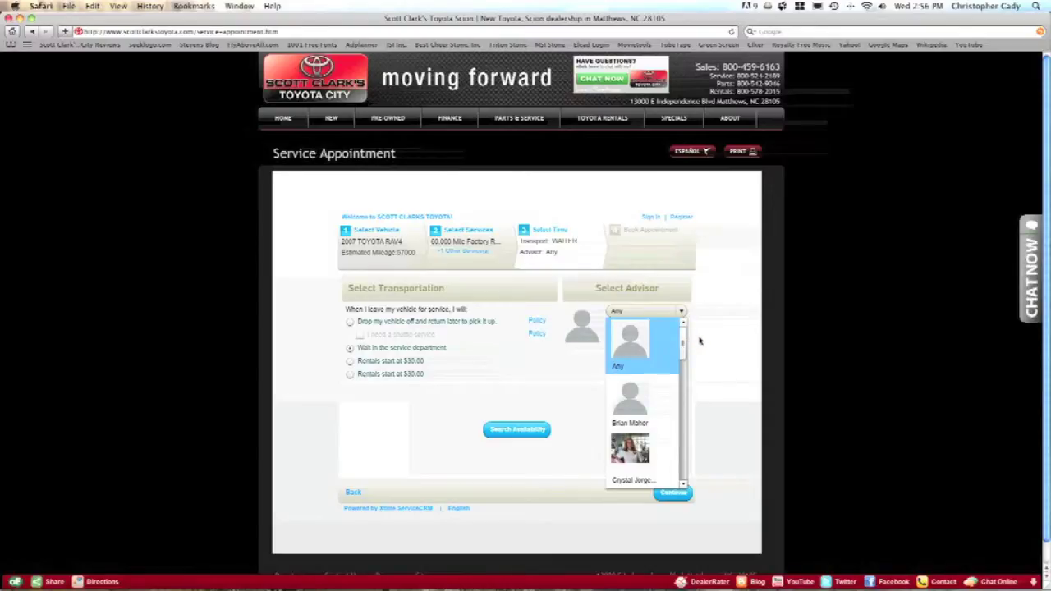
pyautogui.click(652, 340)
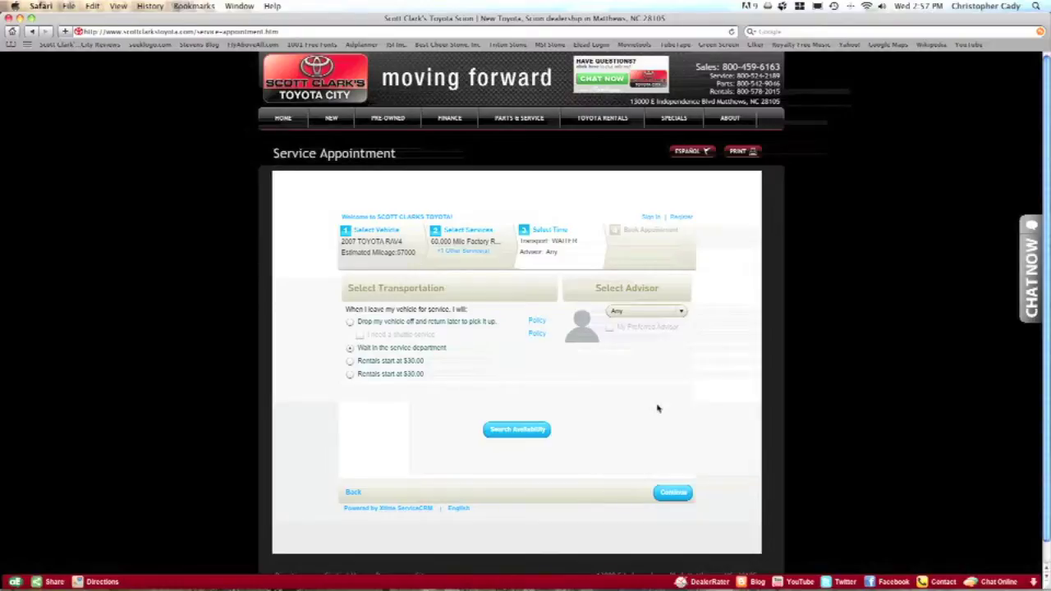
pyautogui.click(506, 434)
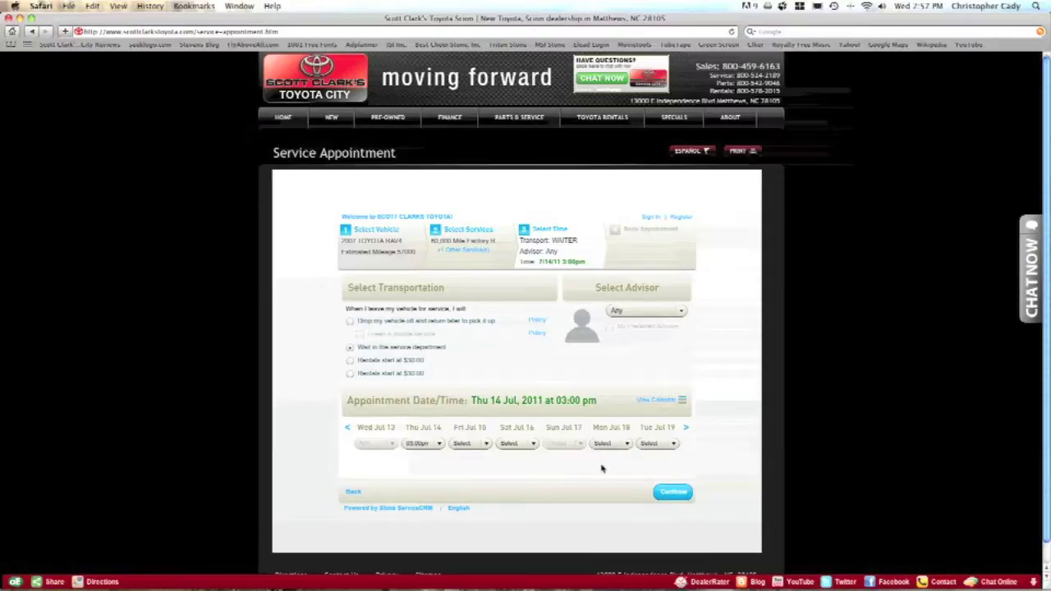
# Step: Pick the 03:30 pm slot on Thursday, July 14 and continue booking
pyautogui.click(439, 445)
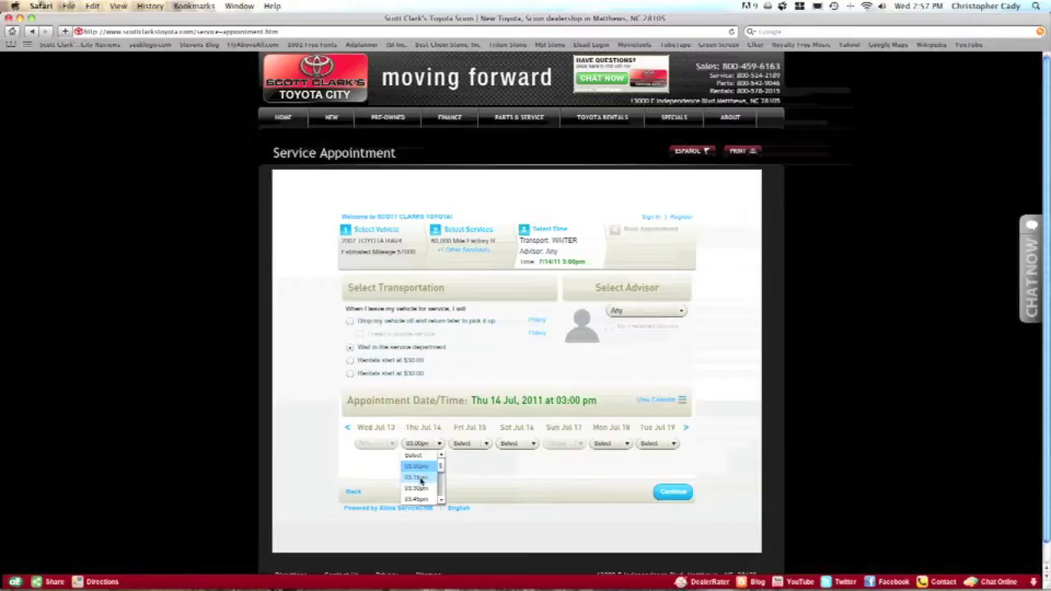
pyautogui.click(417, 489)
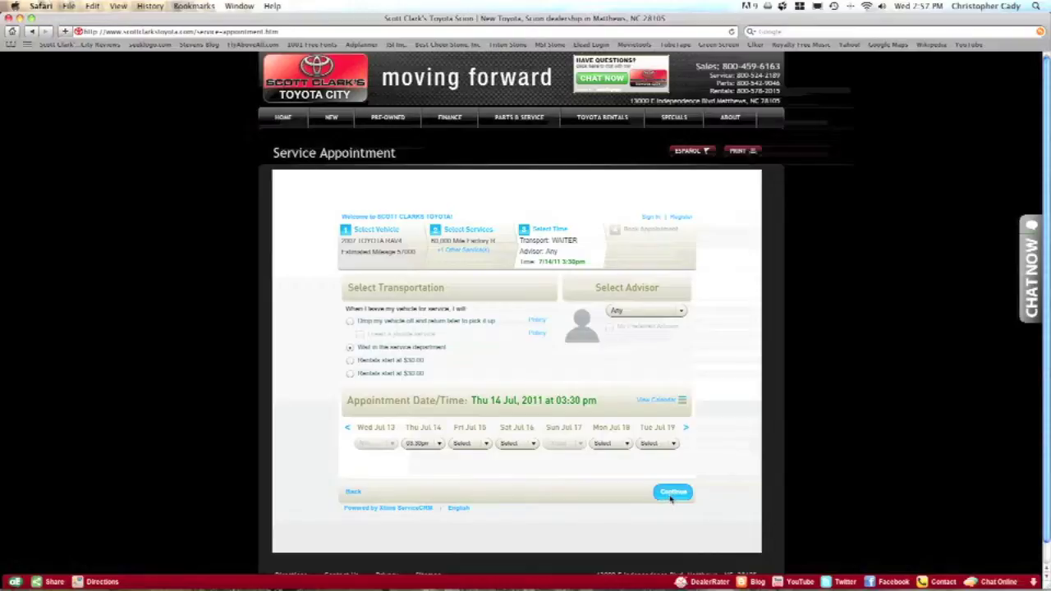
pyautogui.click(672, 493)
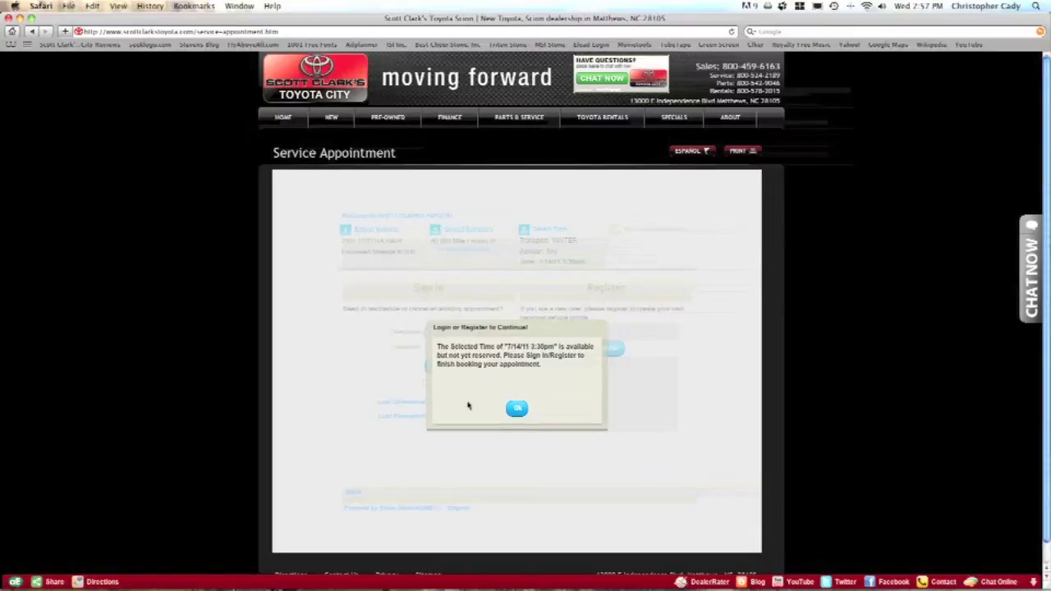
# Step: Dismiss the Login or Register notice and register as a new customer
pyautogui.click(518, 410)
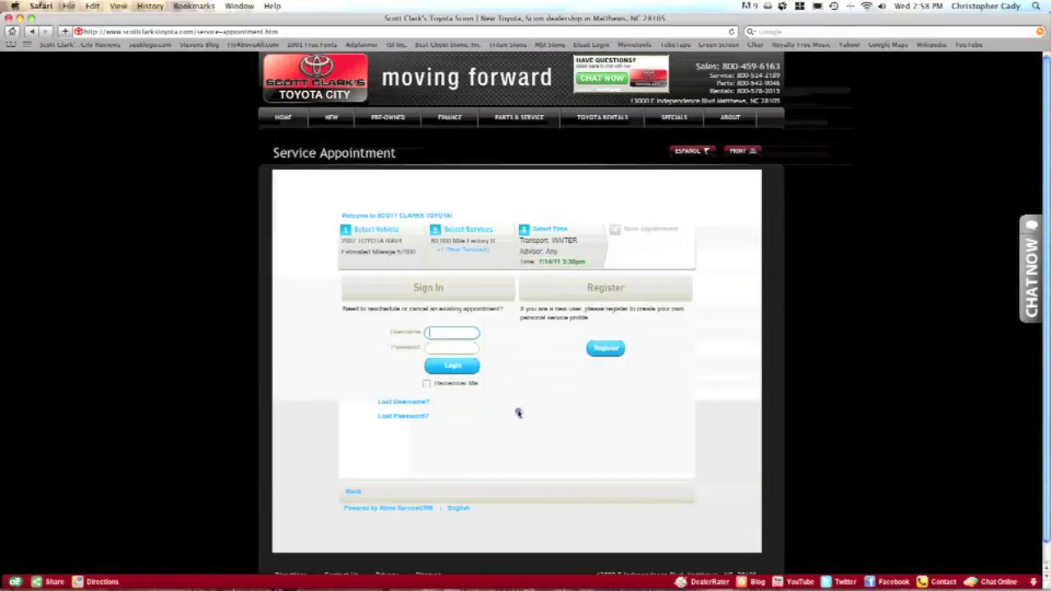
pyautogui.click(606, 351)
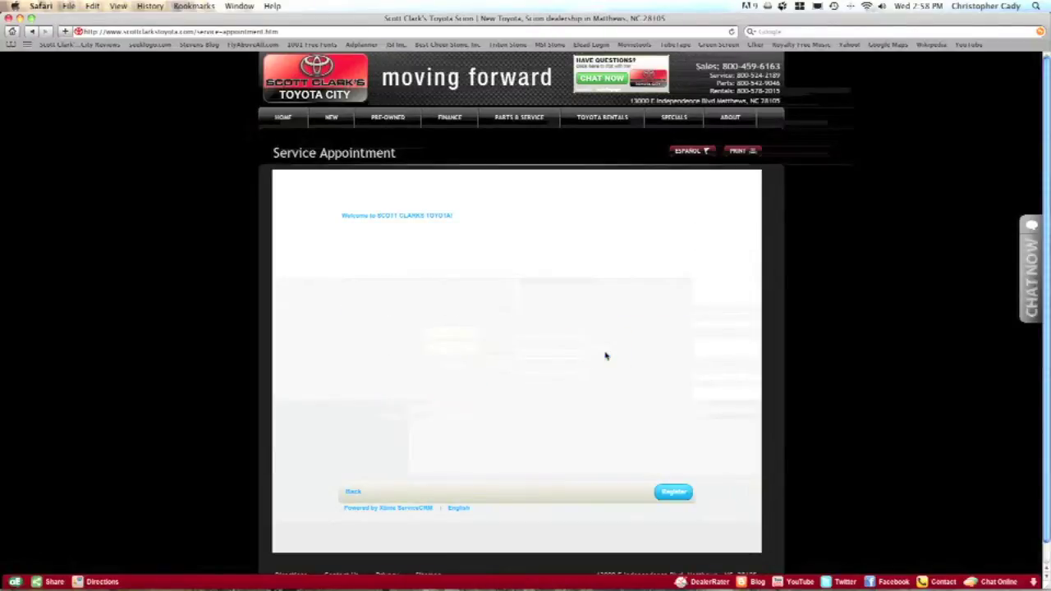